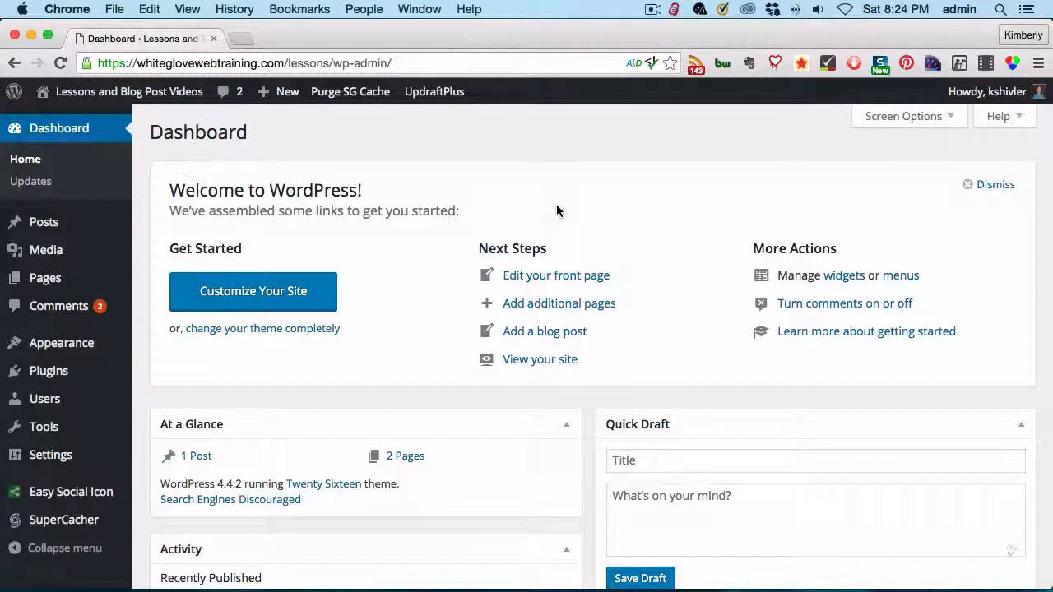
- Search the WordPress plugin directory for "database cleaner and optimizer" to add a new plugin
scroll(534, 213, "down", 2)
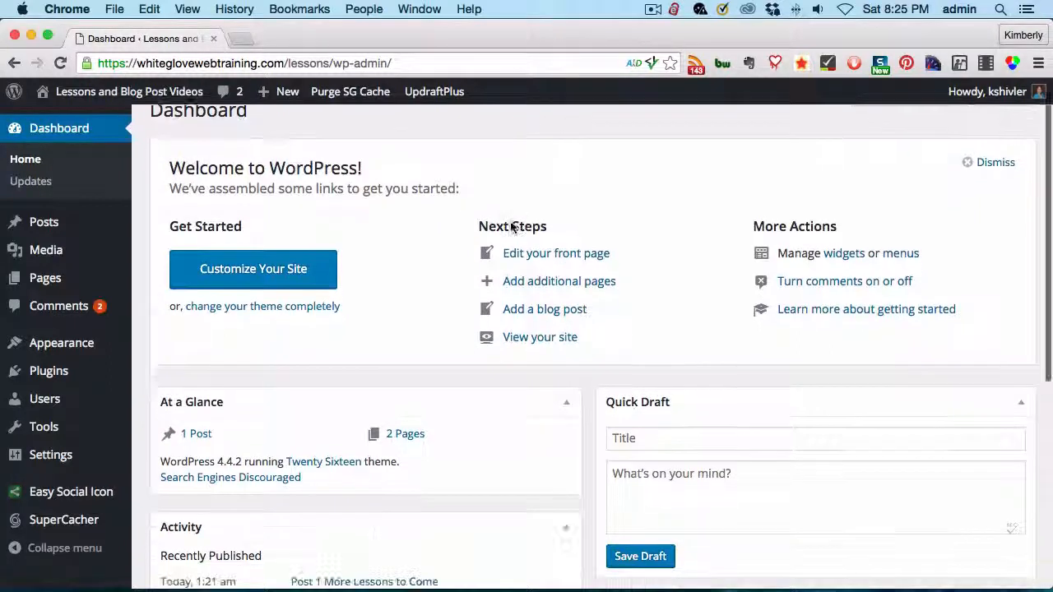
mouse_move(66, 374)
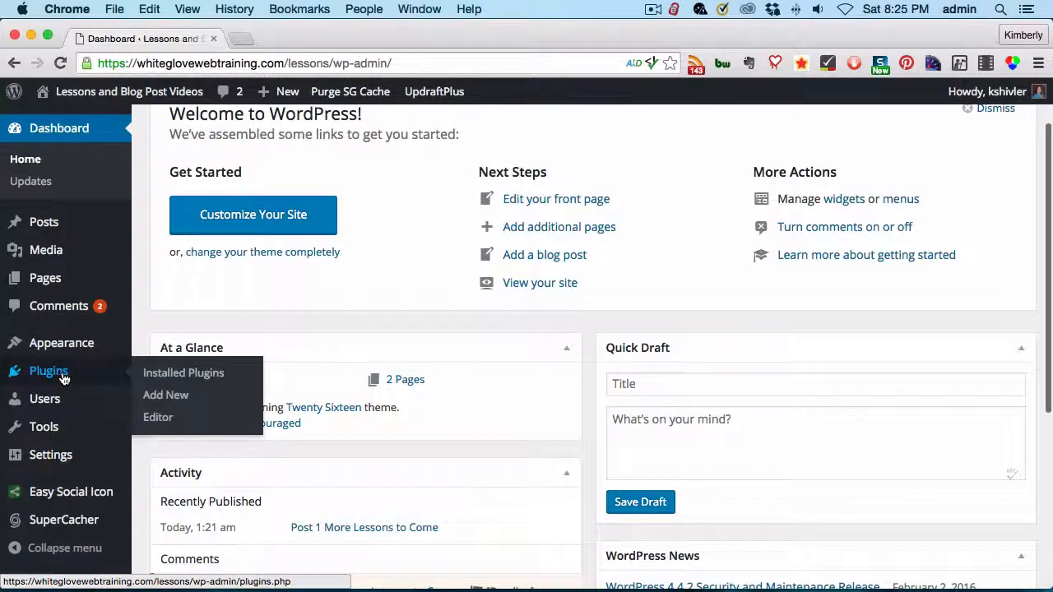
left_click(183, 401)
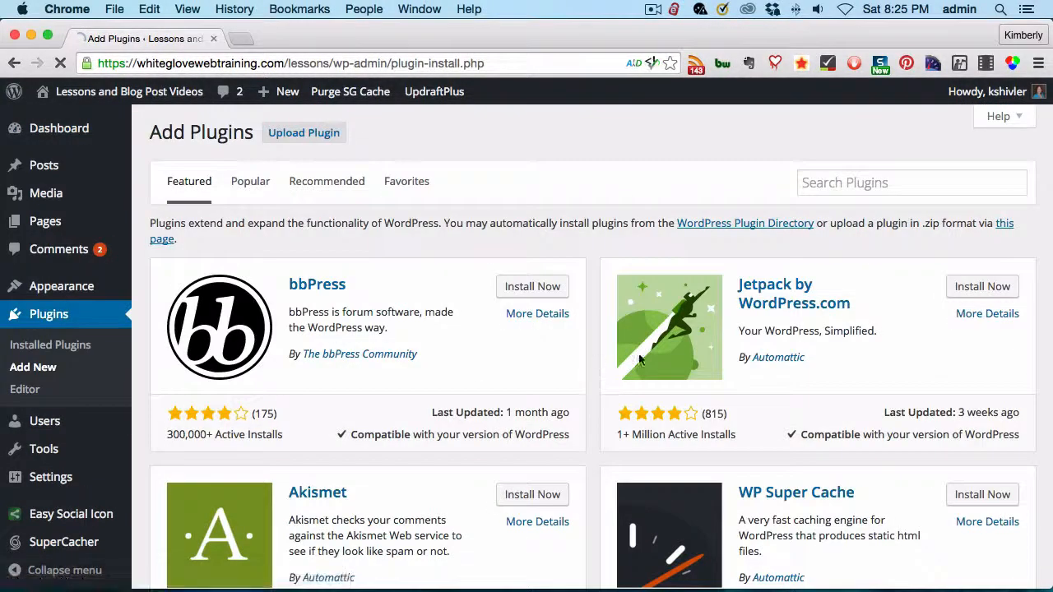
left_click(807, 182)
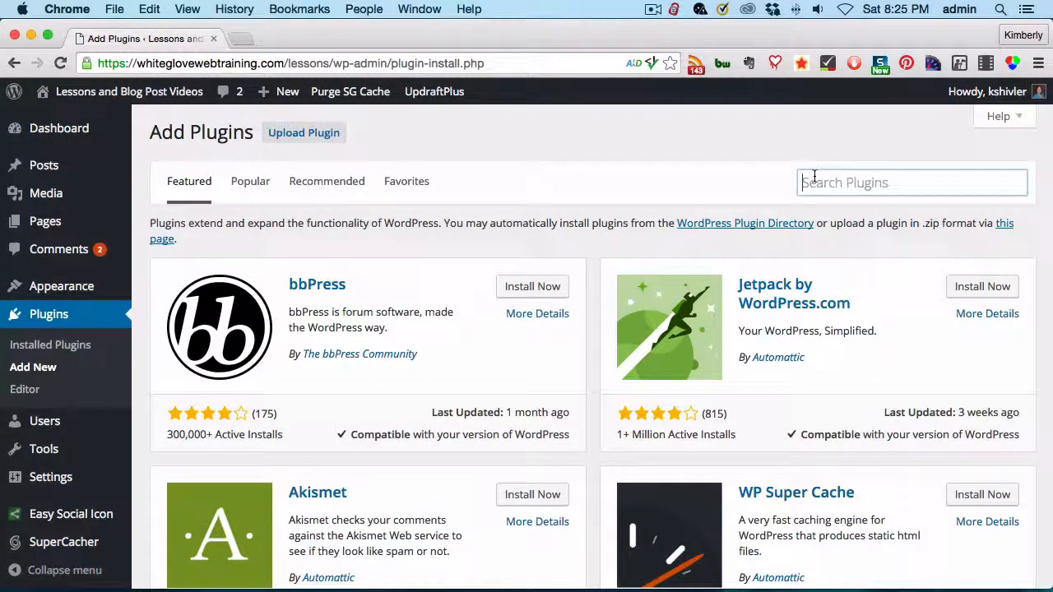
type("da")
key("Down")
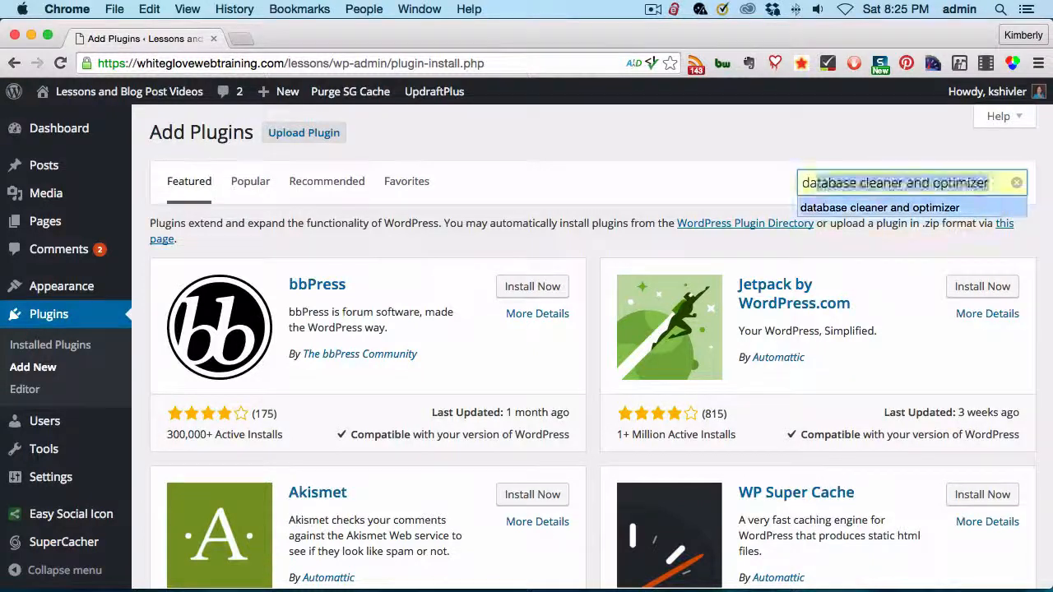
key("Return")
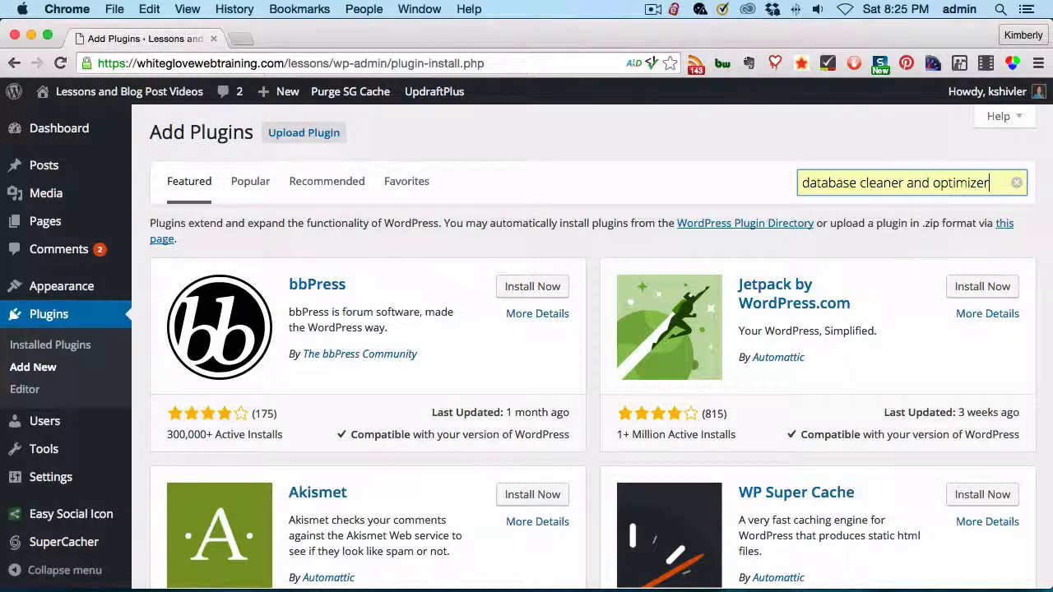
key("Return")
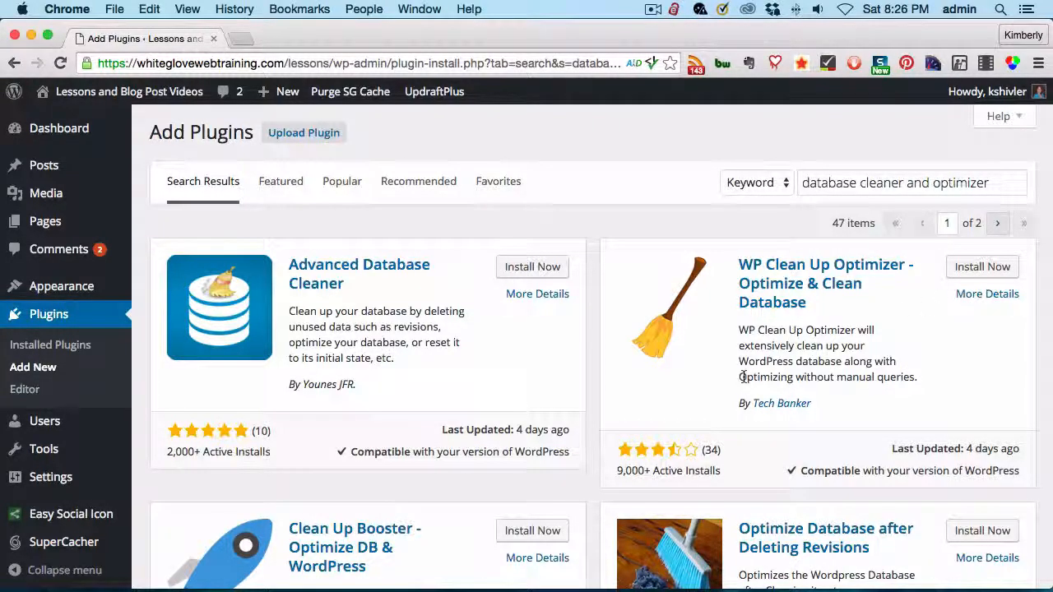
- Compare the ratings and update dates of the found plugins, and install and activate Clean Up Booster - Optimize DB & WordPress
scroll(743, 376, "down", 5)
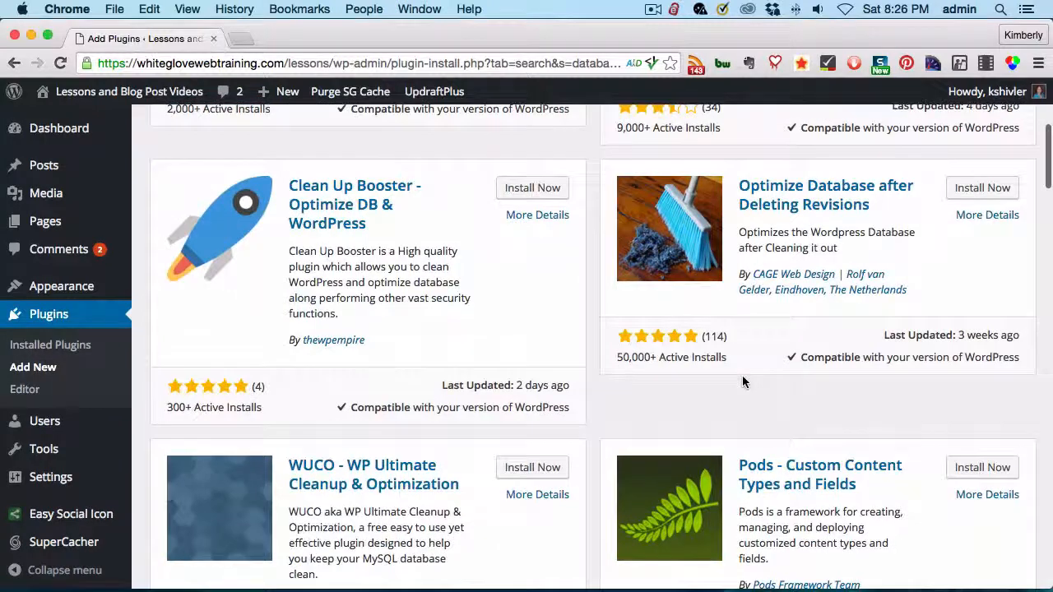
scroll(742, 381, "up", 5)
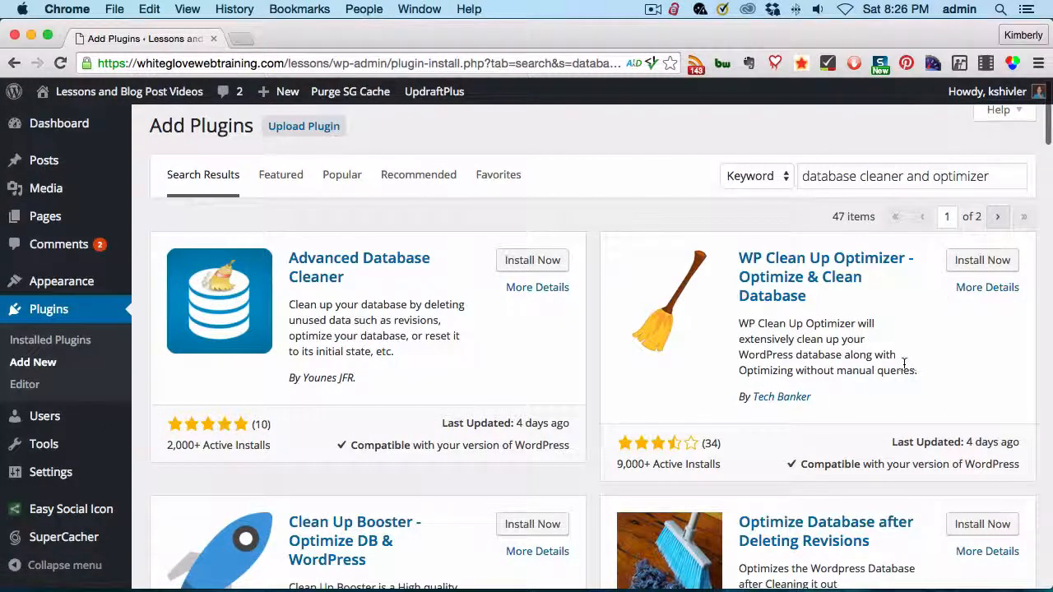
scroll(904, 363, "down", 2)
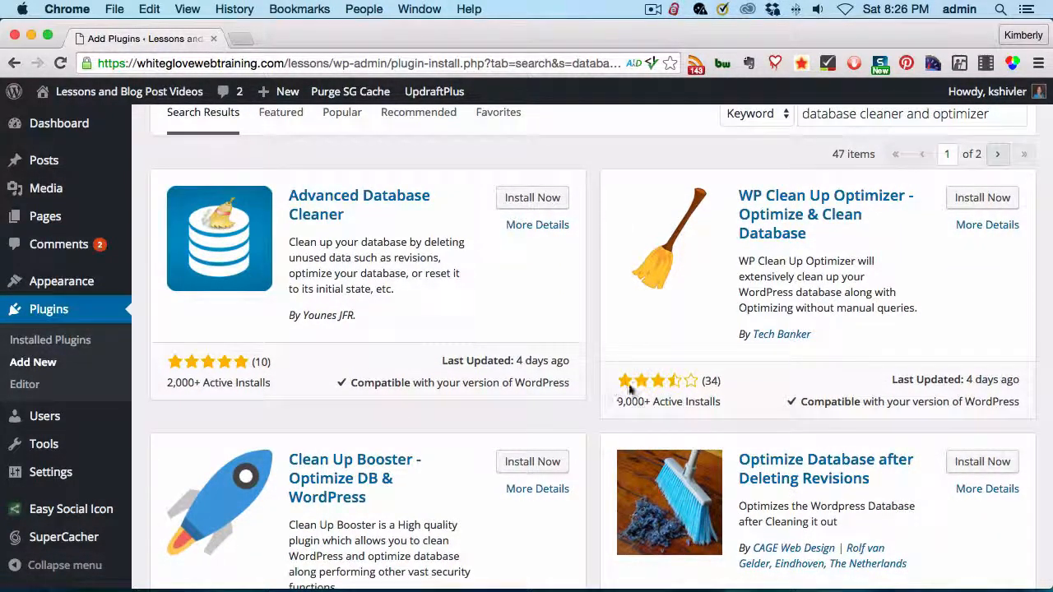
mouse_move(687, 388)
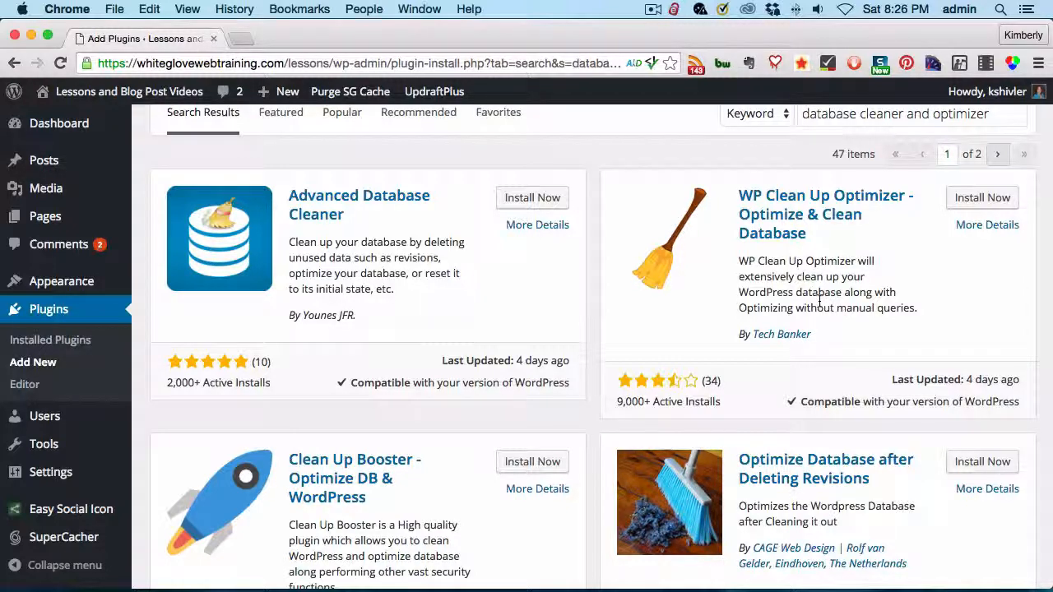
scroll(814, 304, "down", 5)
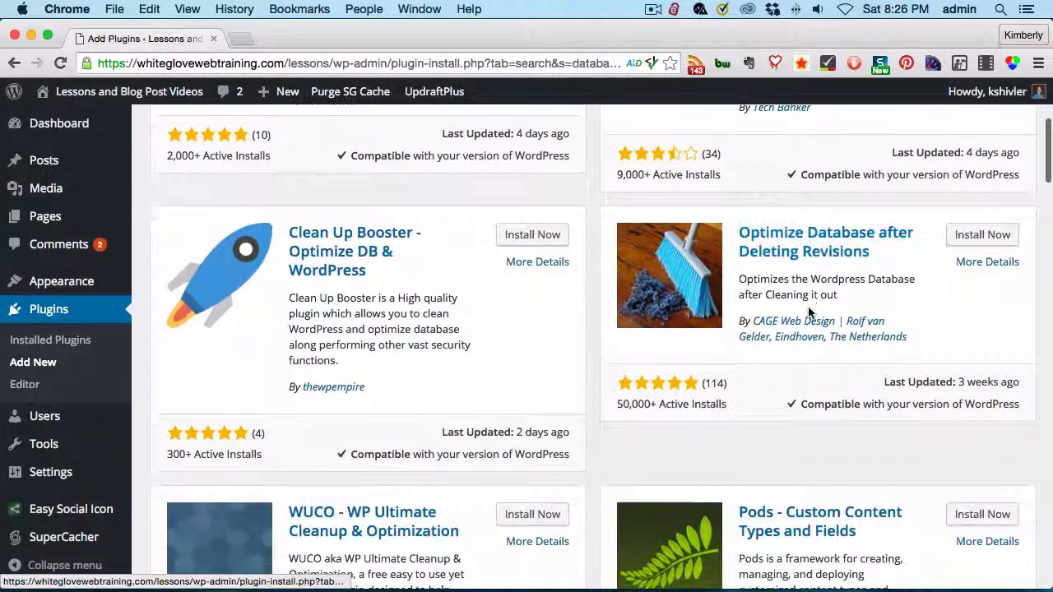
scroll(808, 310, "down", 1)
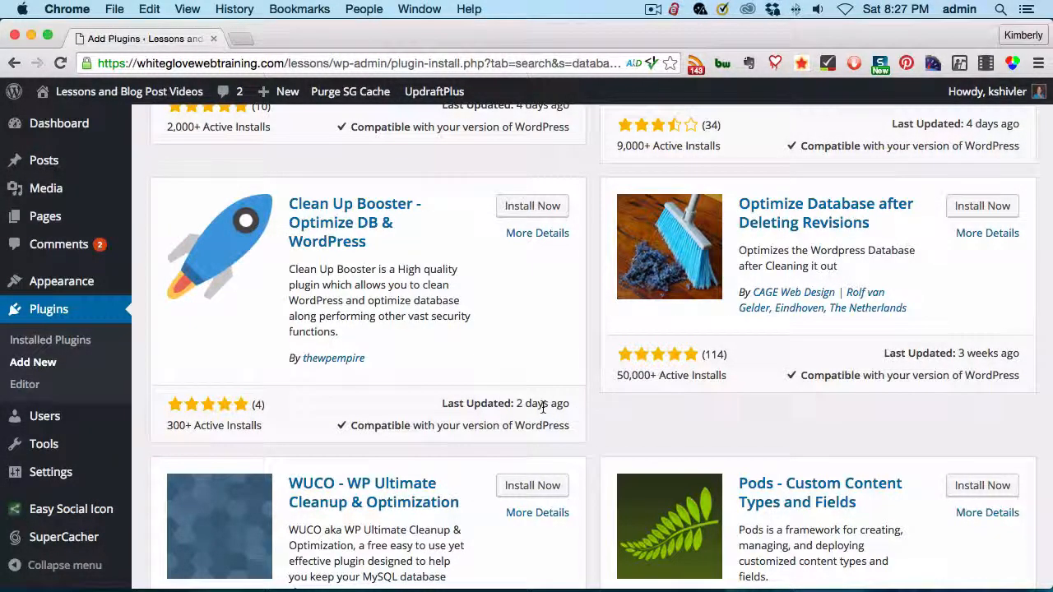
mouse_move(542, 407)
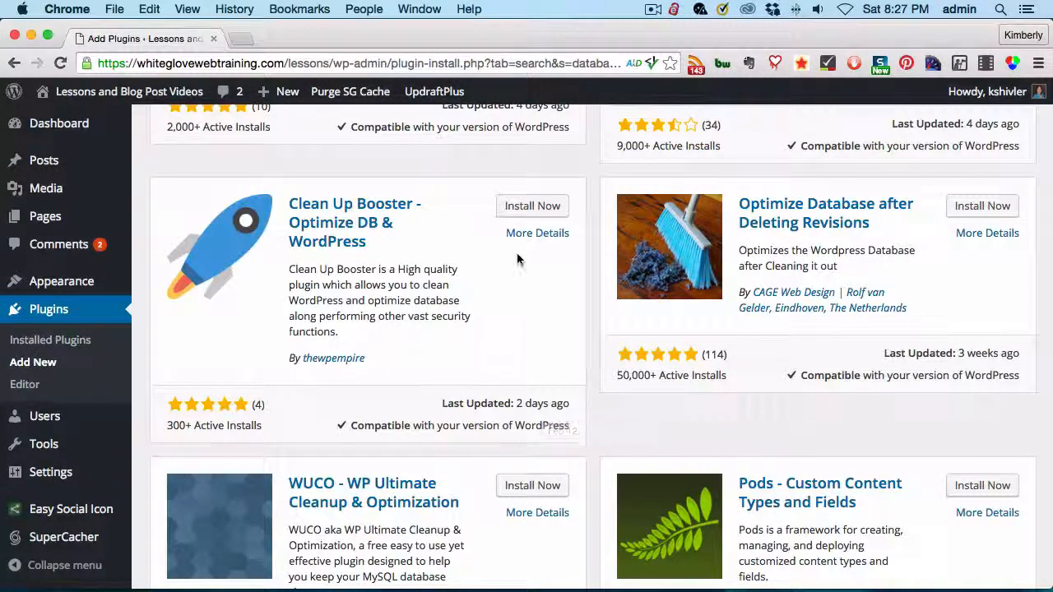
left_click(531, 209)
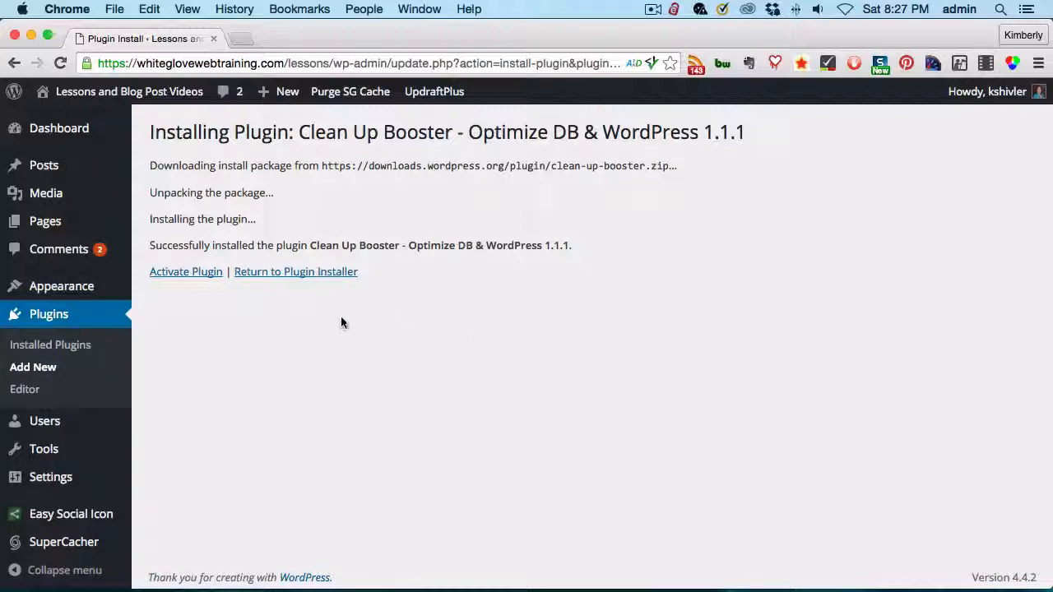
left_click(176, 279)
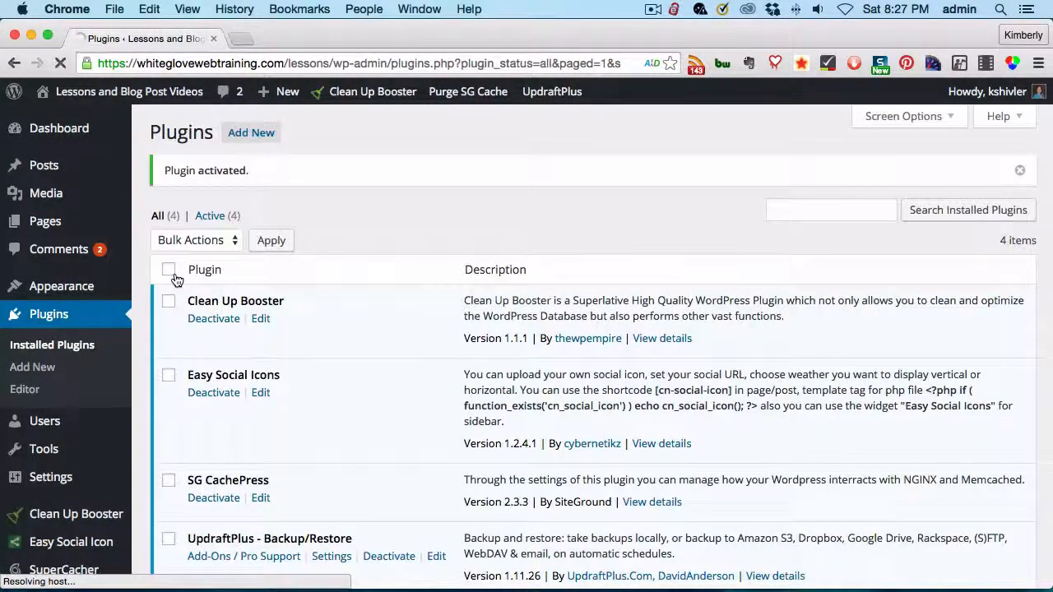
- Open Clean Up Booster and examine the data types and their counts for the manual WordPress data clean up
scroll(128, 394, "down", 3)
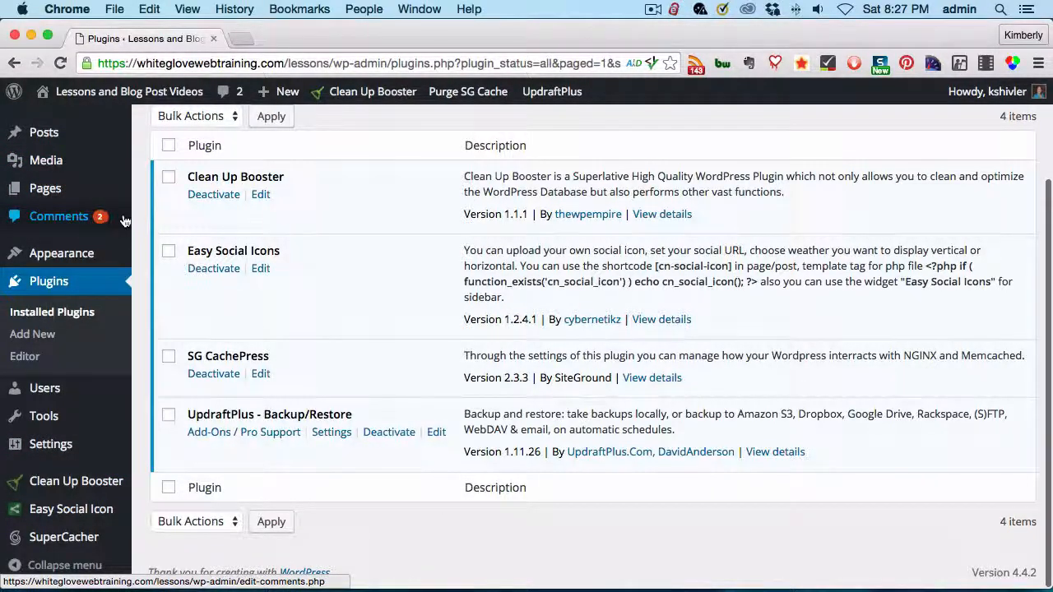
left_click(54, 485)
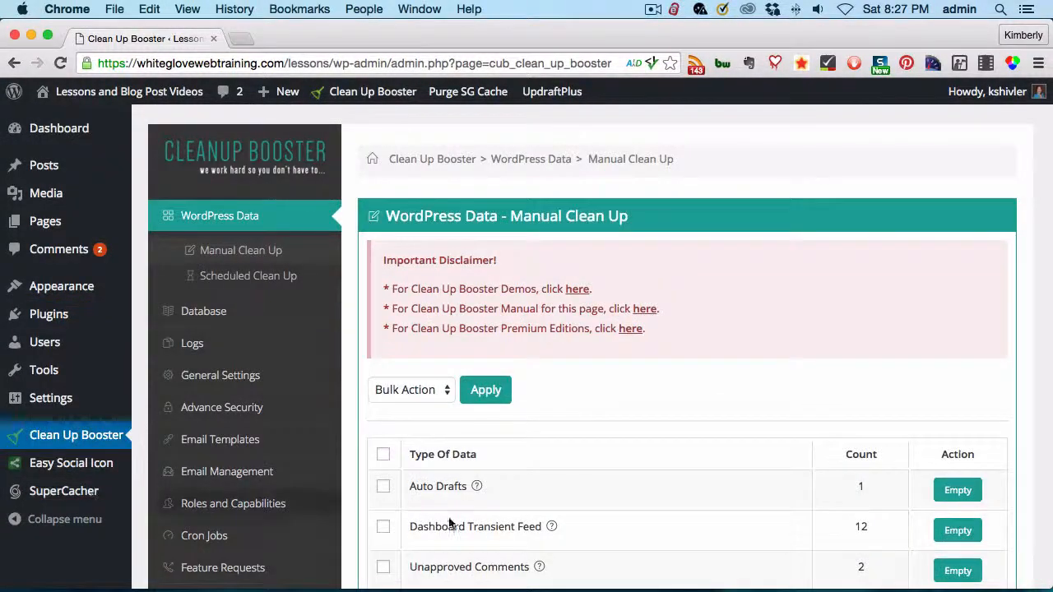
scroll(707, 407, "down", 3)
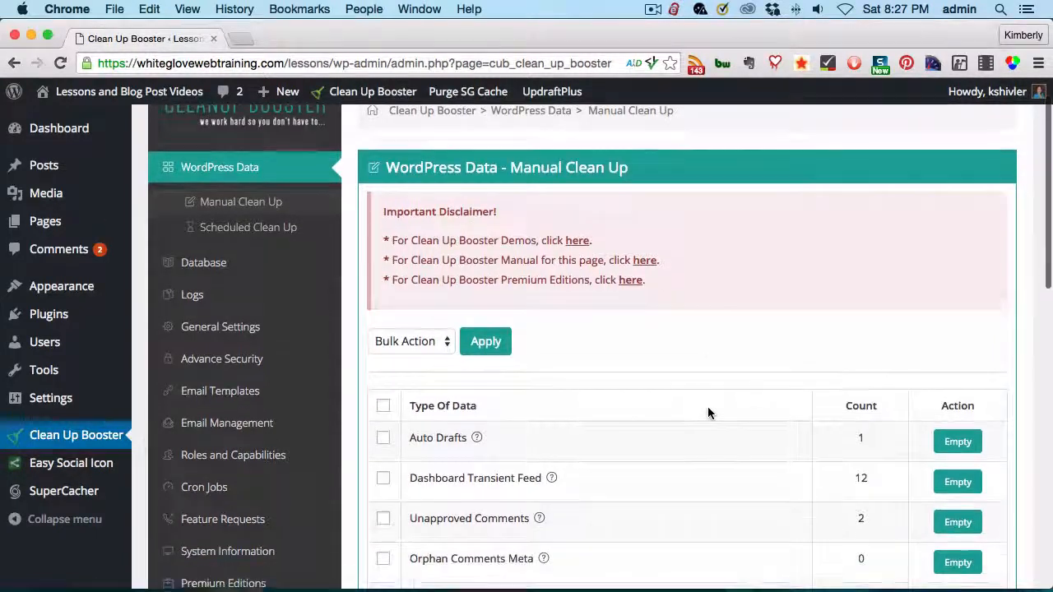
scroll(707, 406, "down", 2)
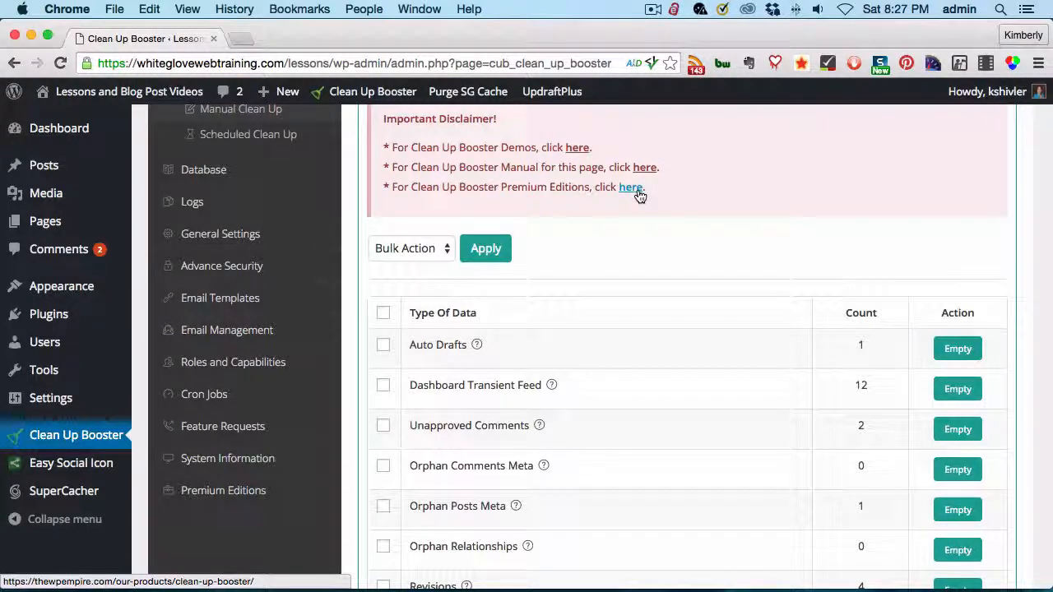
scroll(666, 230, "up", 3)
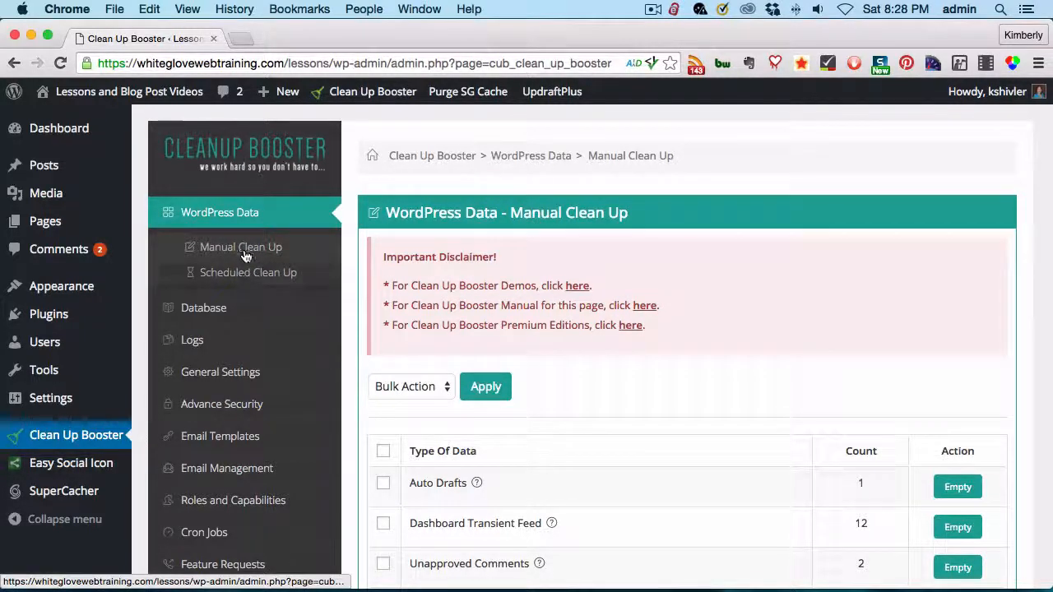
scroll(277, 263, "down", 1)
scroll(709, 310, "down", 6)
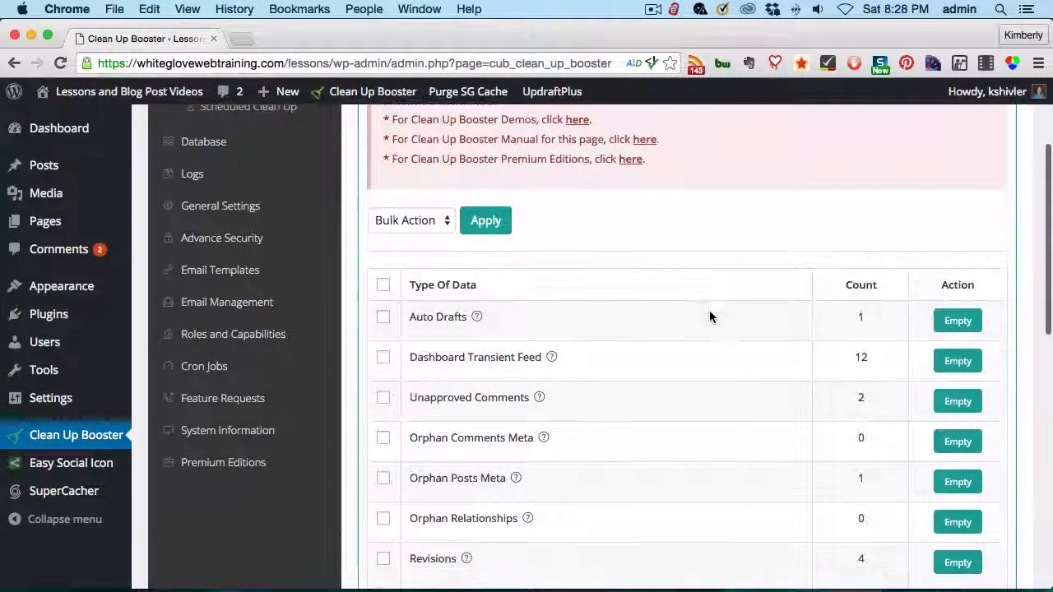
scroll(708, 317, "up", 1)
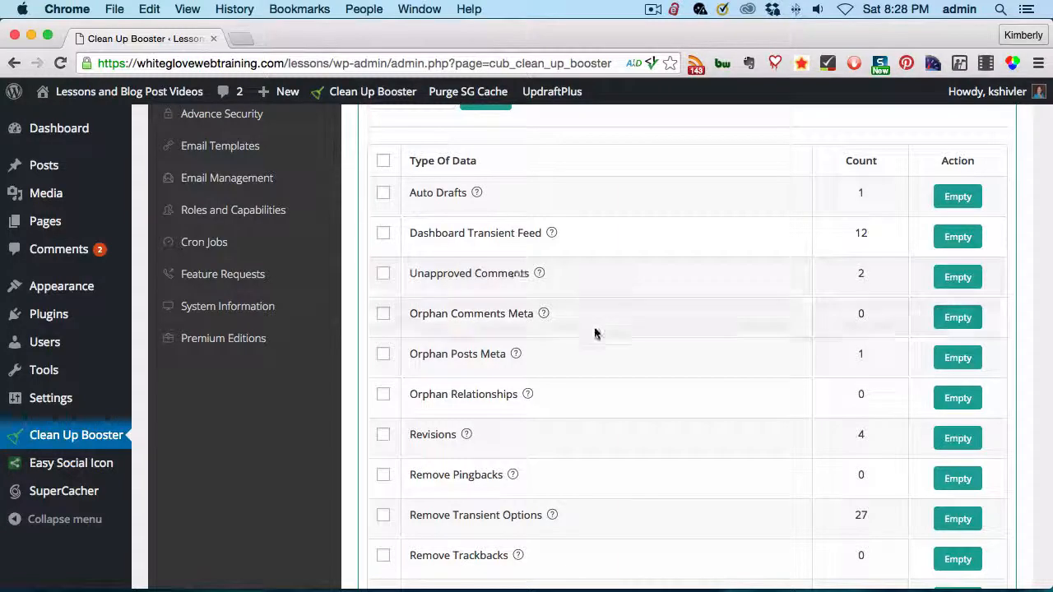
scroll(595, 333, "down", 3)
scroll(595, 334, "down", 10)
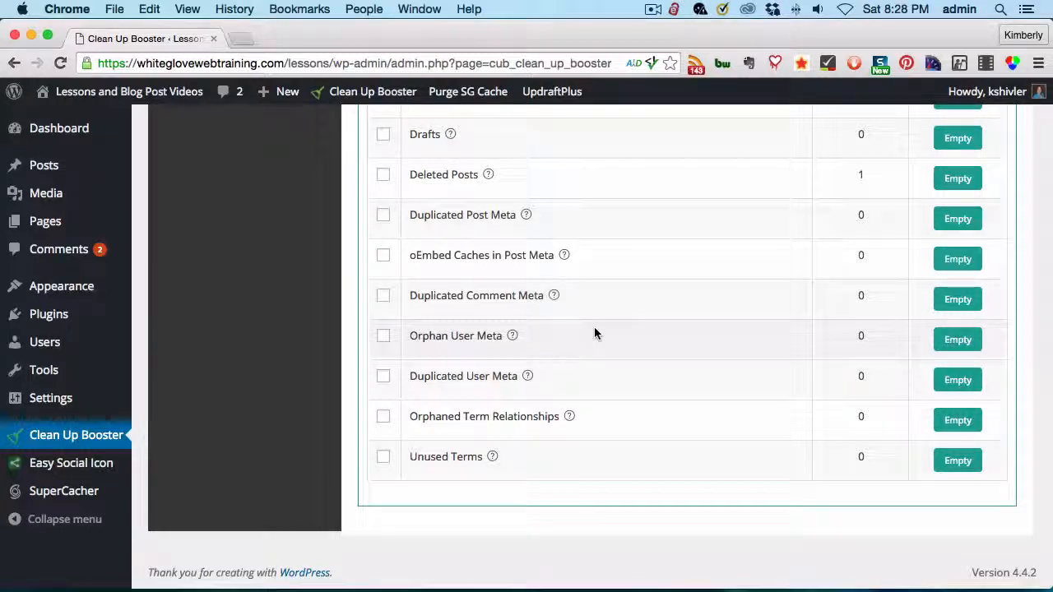
scroll(593, 329, "up", 5)
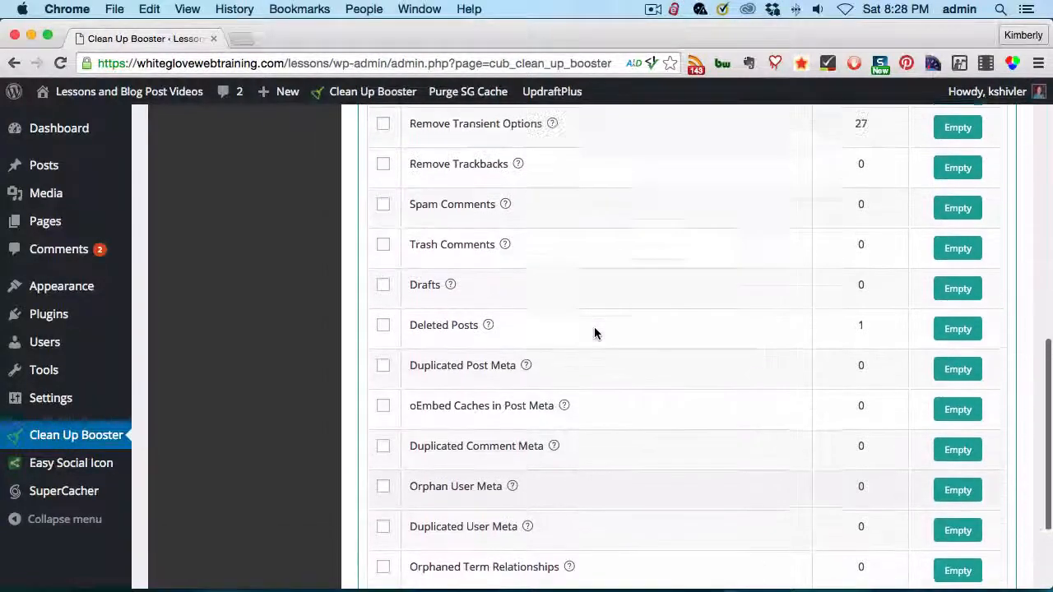
scroll(594, 333, "up", 11)
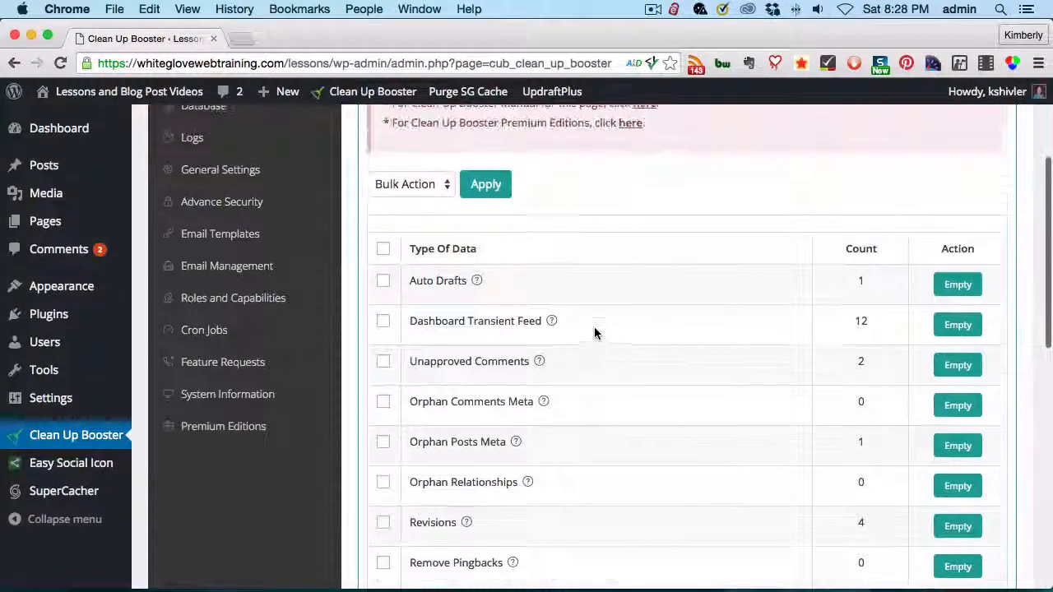
scroll(594, 331, "down", 1)
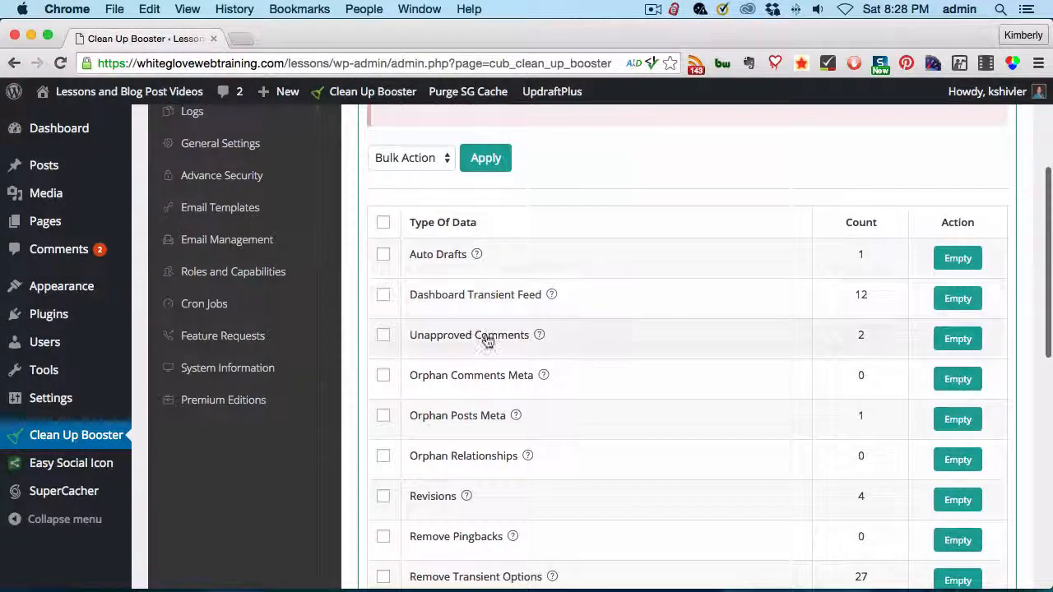
- Select the Unapproved Comments data type and empty it, confirming the clean up
left_click(383, 336)
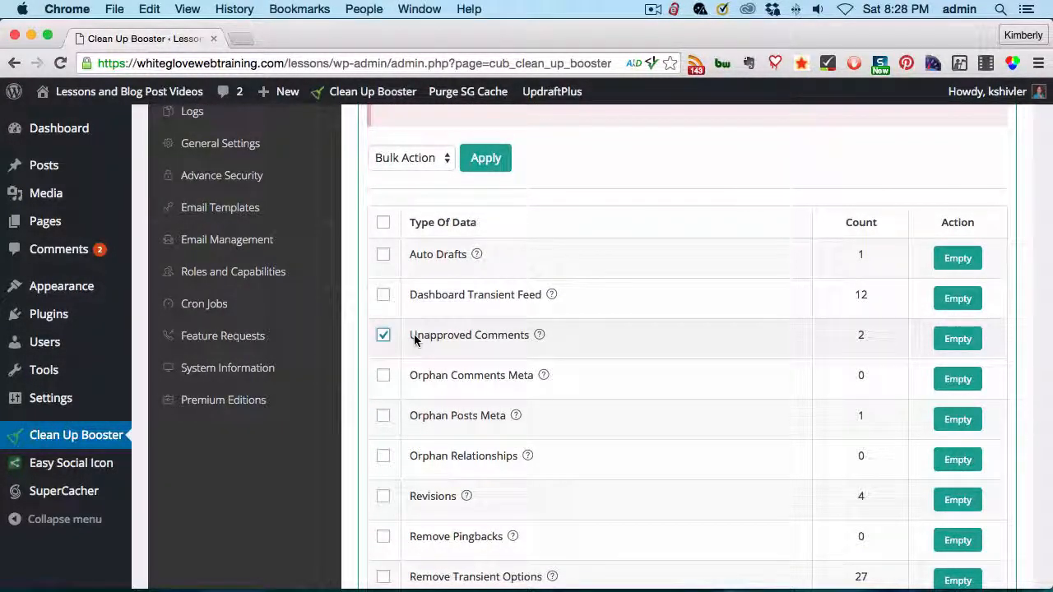
left_click(970, 341)
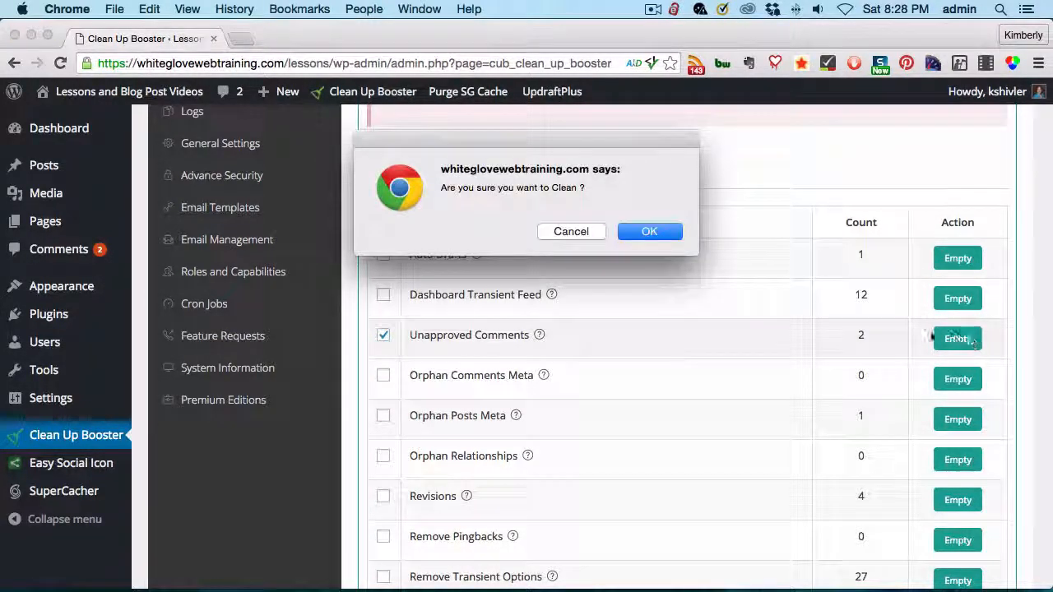
left_click(648, 232)
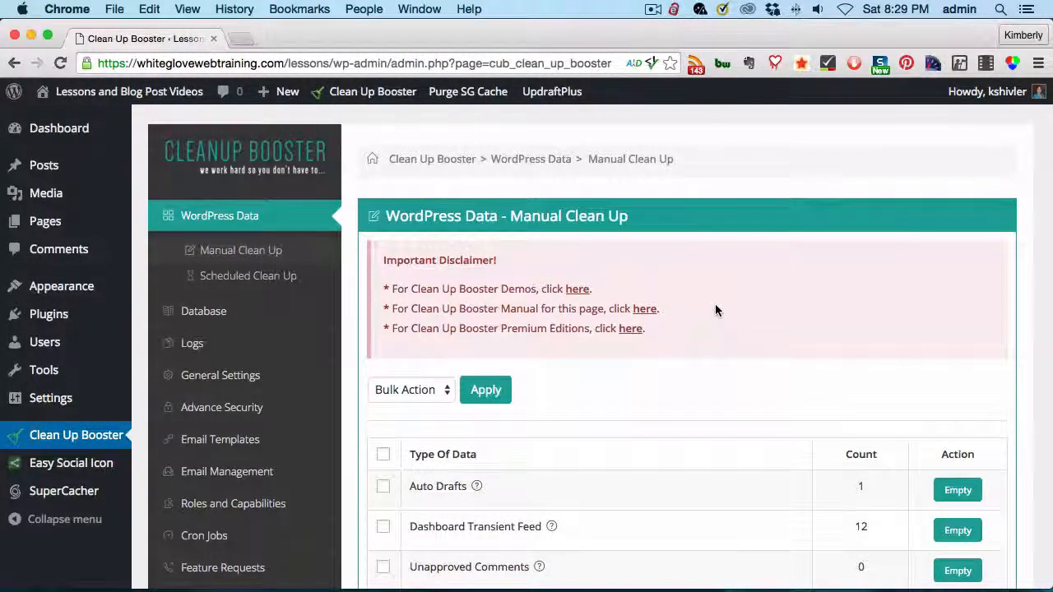
scroll(714, 310, "down", 5)
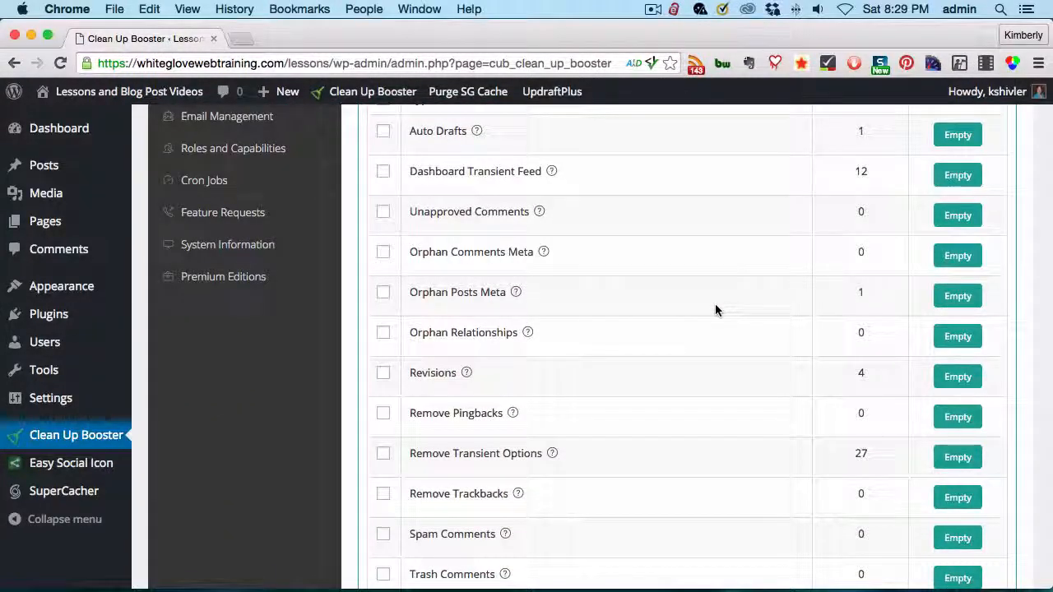